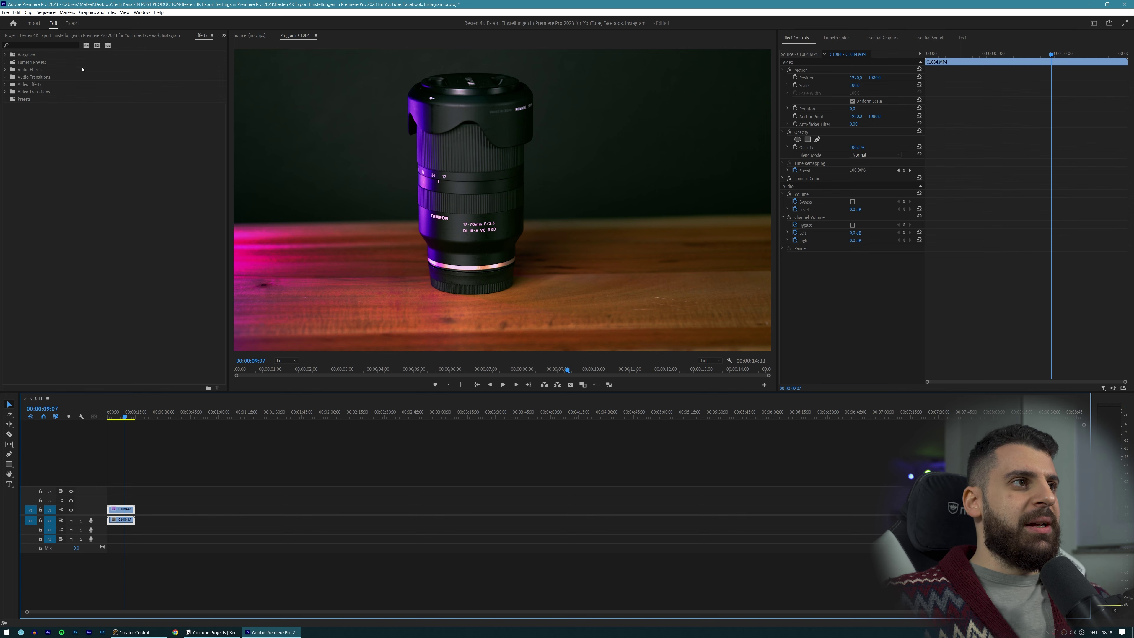
Step: In the Export workspace, rename the output file to 'Mein 4k Footage', keeping the Desktop location
left_click(72, 24)
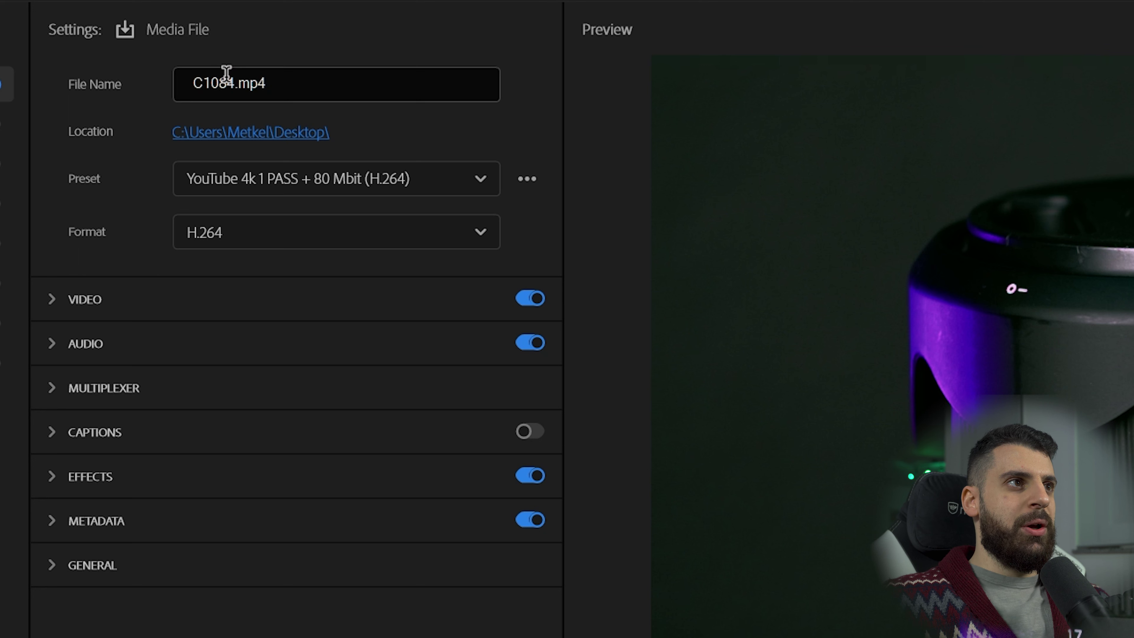
left_click(229, 81)
double_click(232, 80)
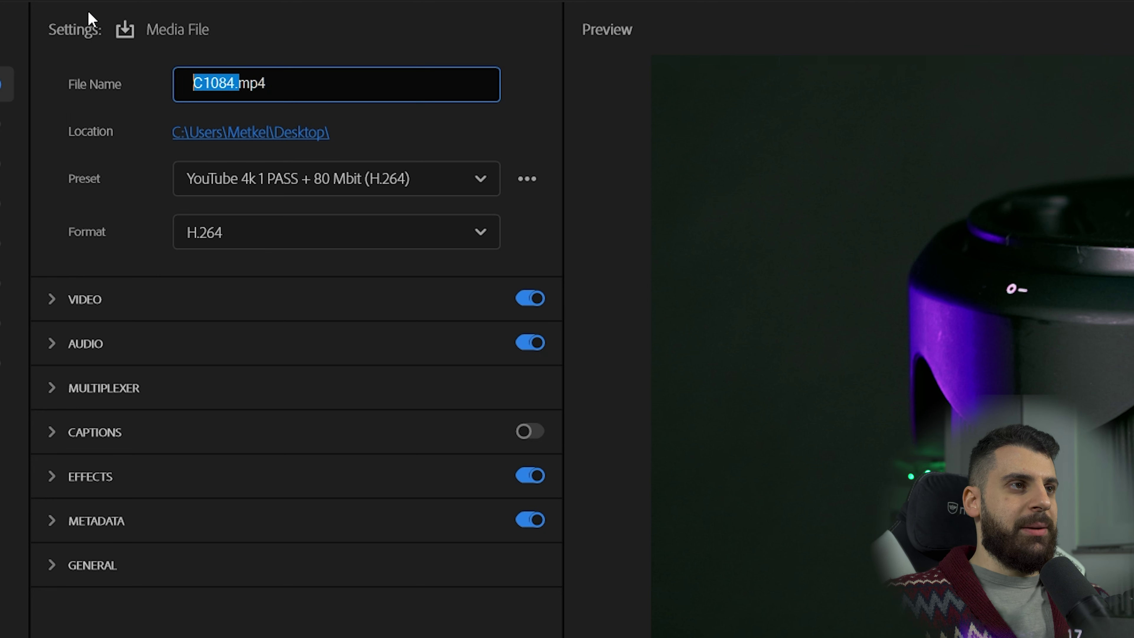
type("Meinmp")
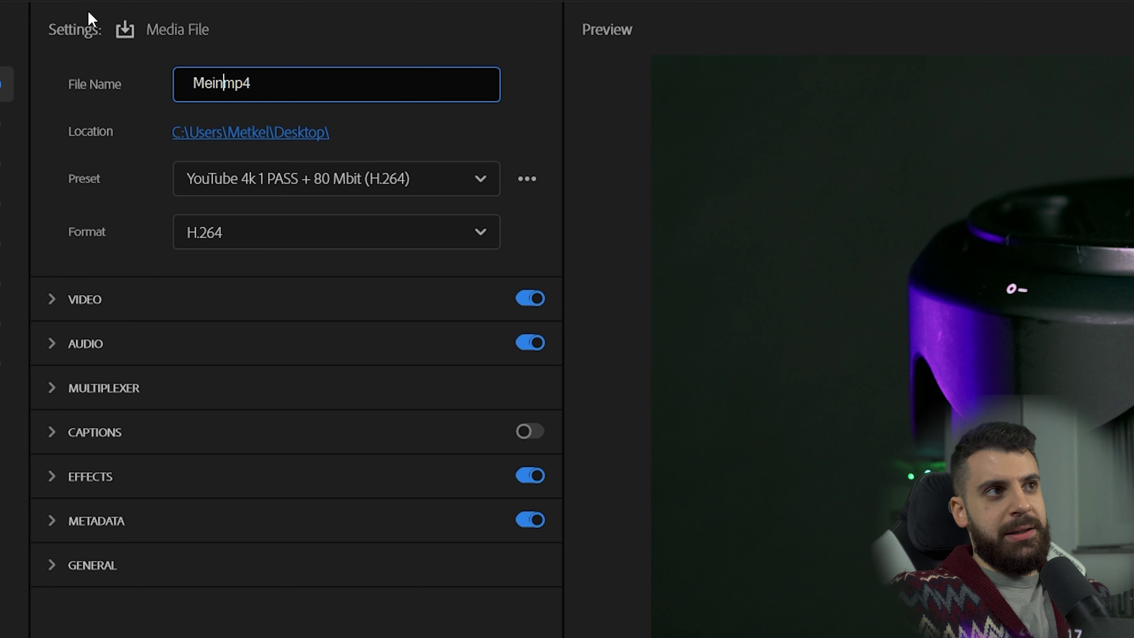
type(" 4k Foota")
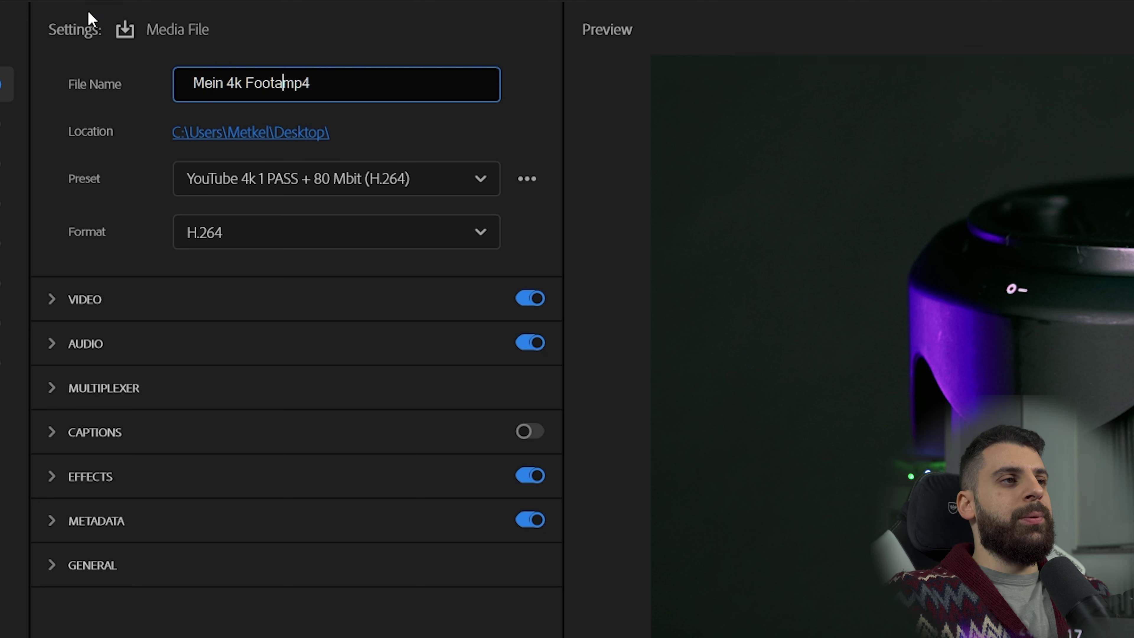
type("ge")
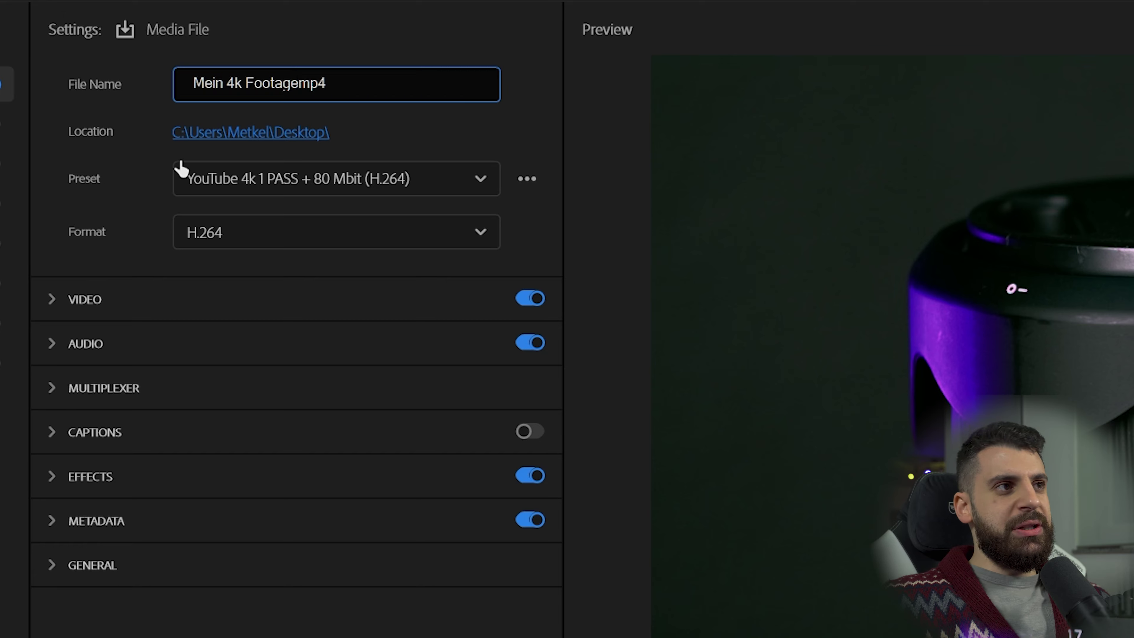
left_click(201, 132)
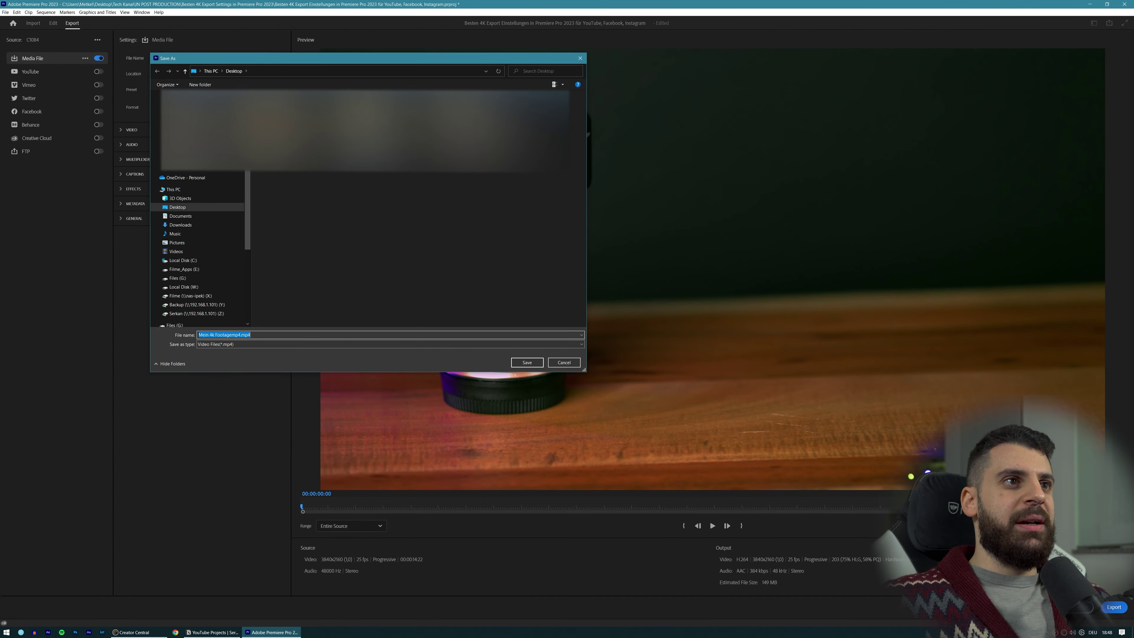
left_click(570, 362)
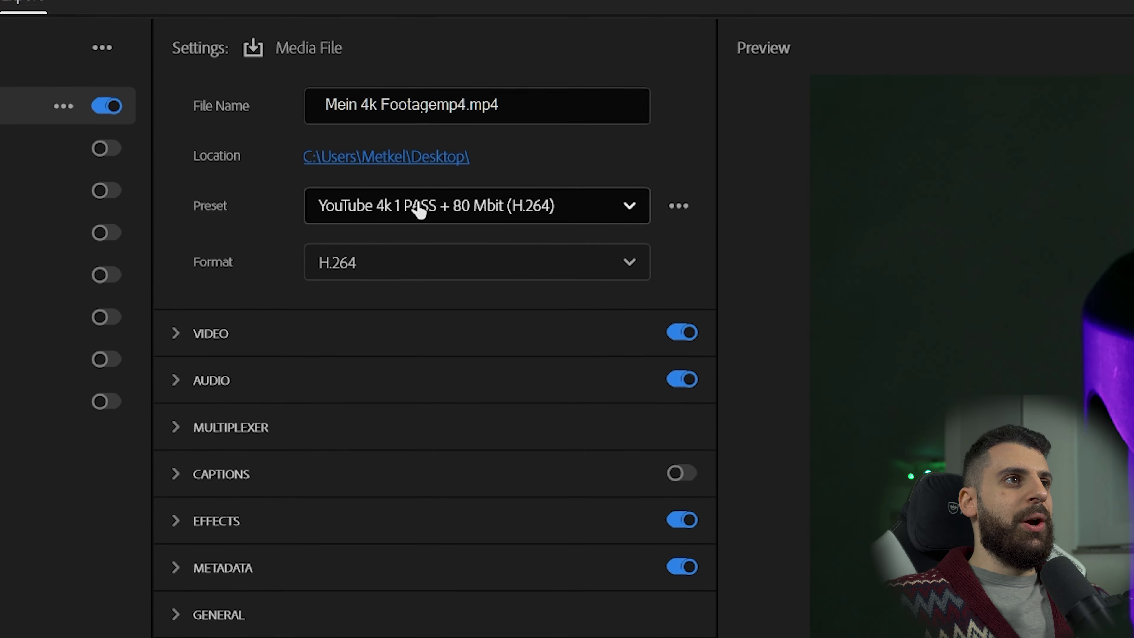
Step: Choose the High Quality 2160p 4K export preset
left_click(446, 223)
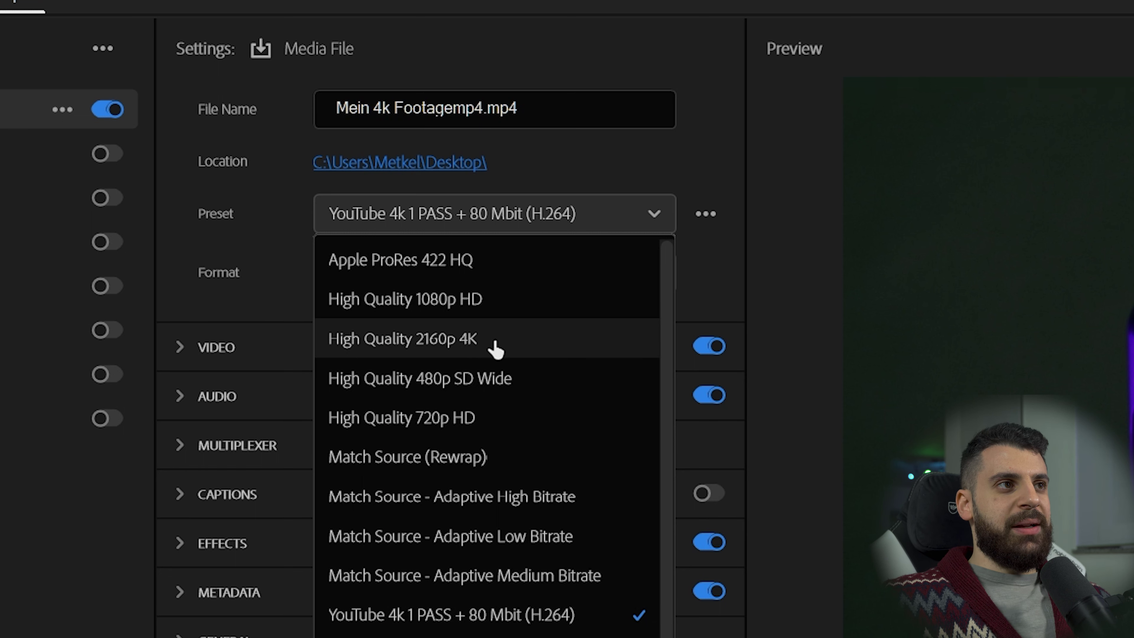
left_click(516, 351)
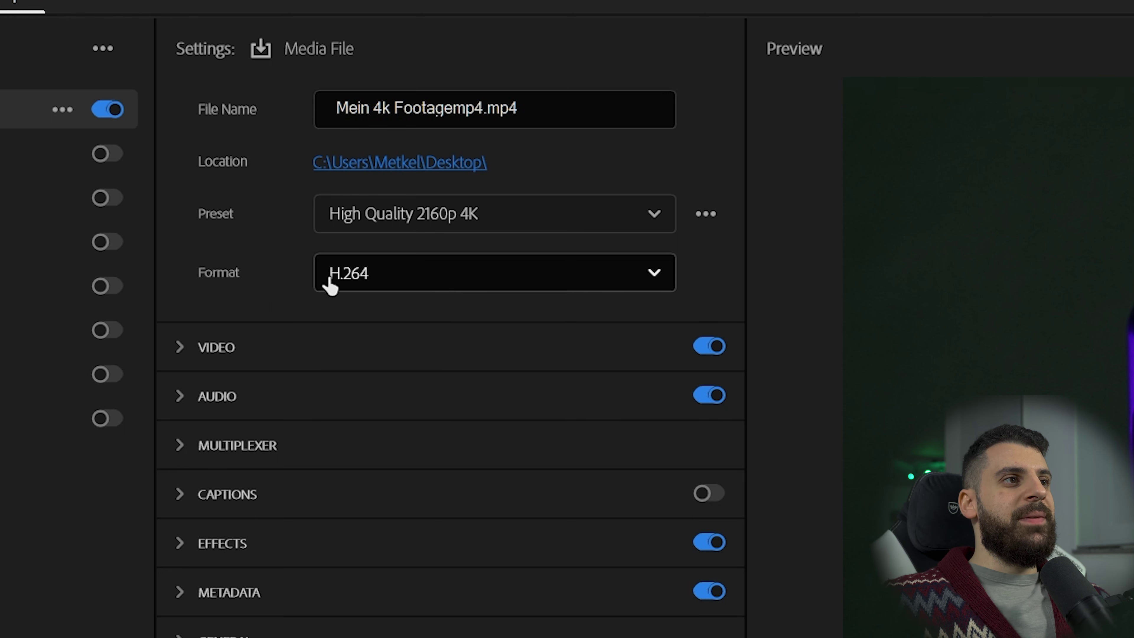
Step: Change the export format from H.264 to HEVC (H.265)
left_click(393, 288)
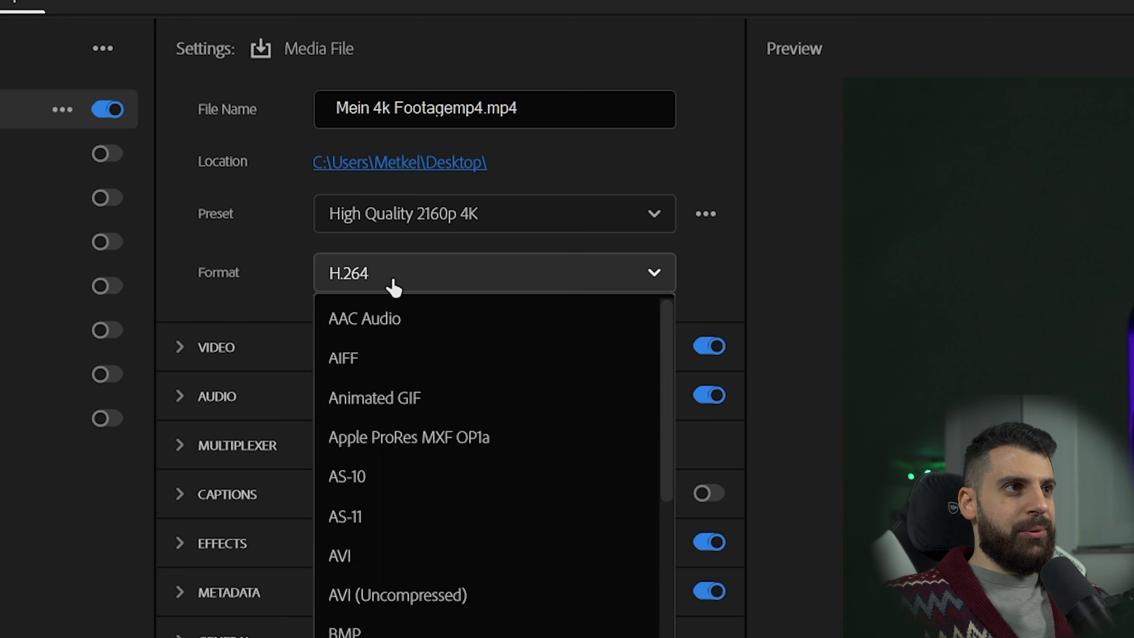
left_click_drag(667, 474, 674, 603)
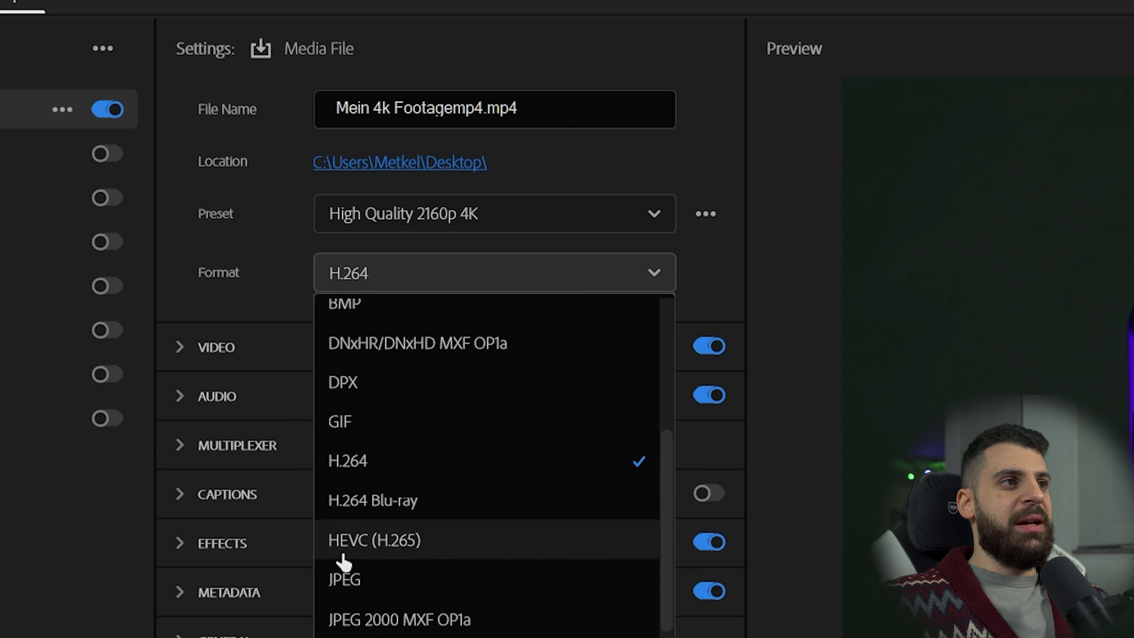
left_click(401, 548)
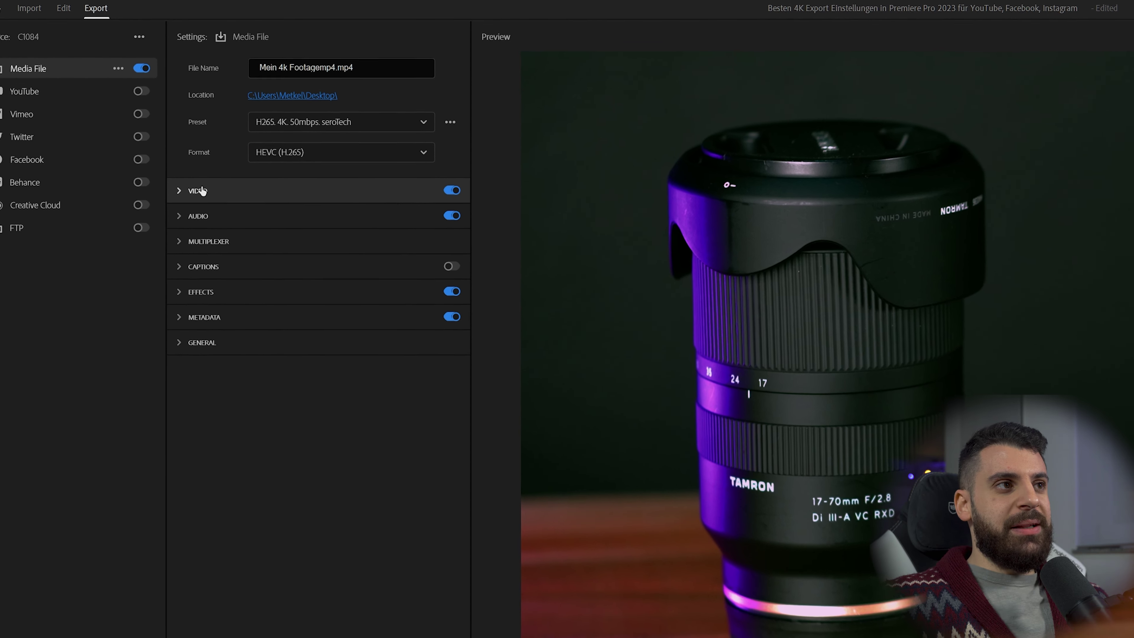
Step: In the Video section, stop matching the source frame size and keep UHD (3840 x 2160)
left_click(152, 208)
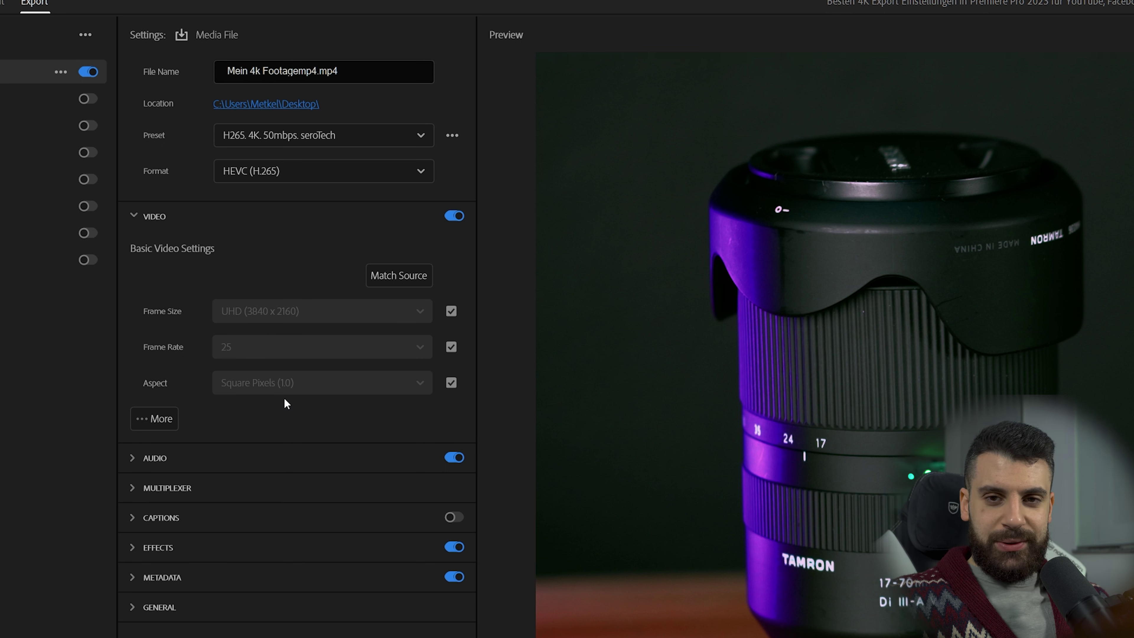
left_click(451, 311)
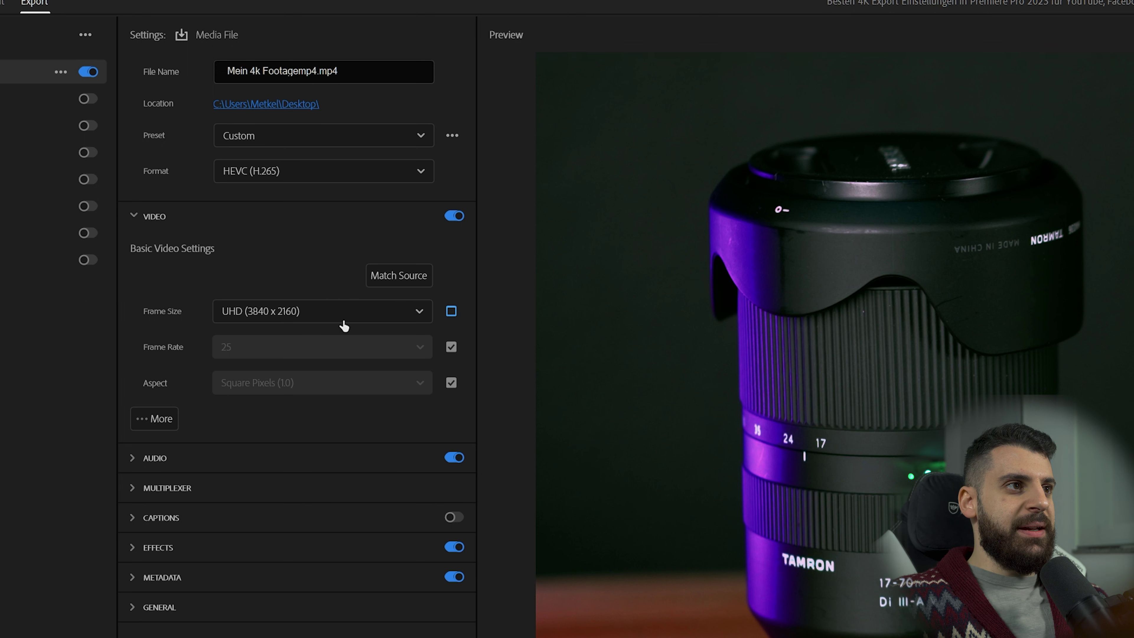
left_click(350, 318)
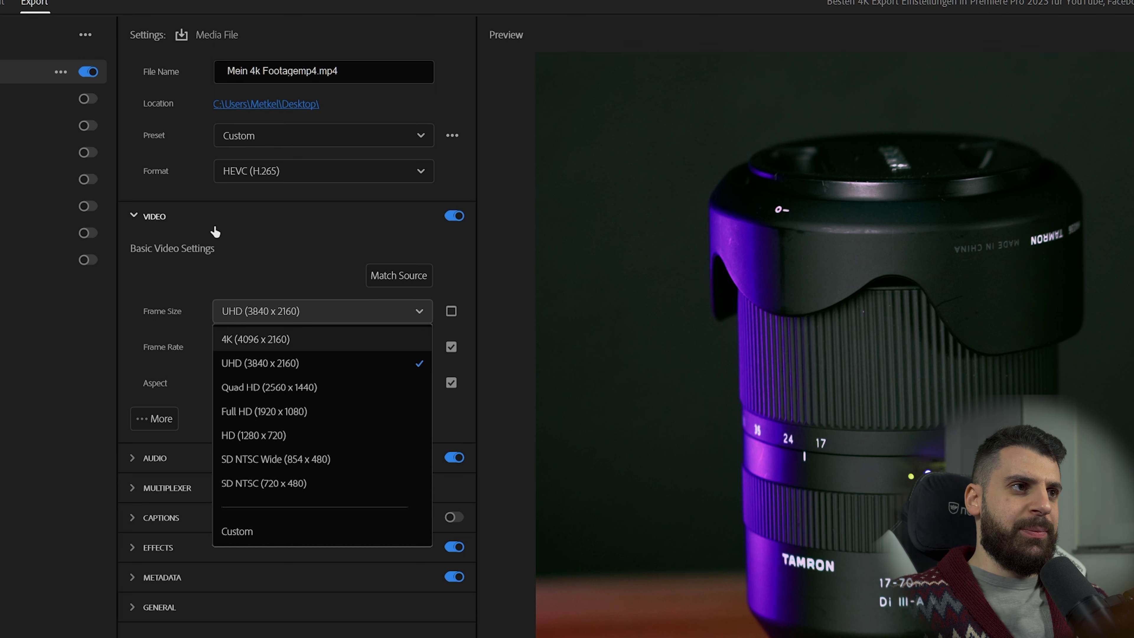
left_click(214, 235)
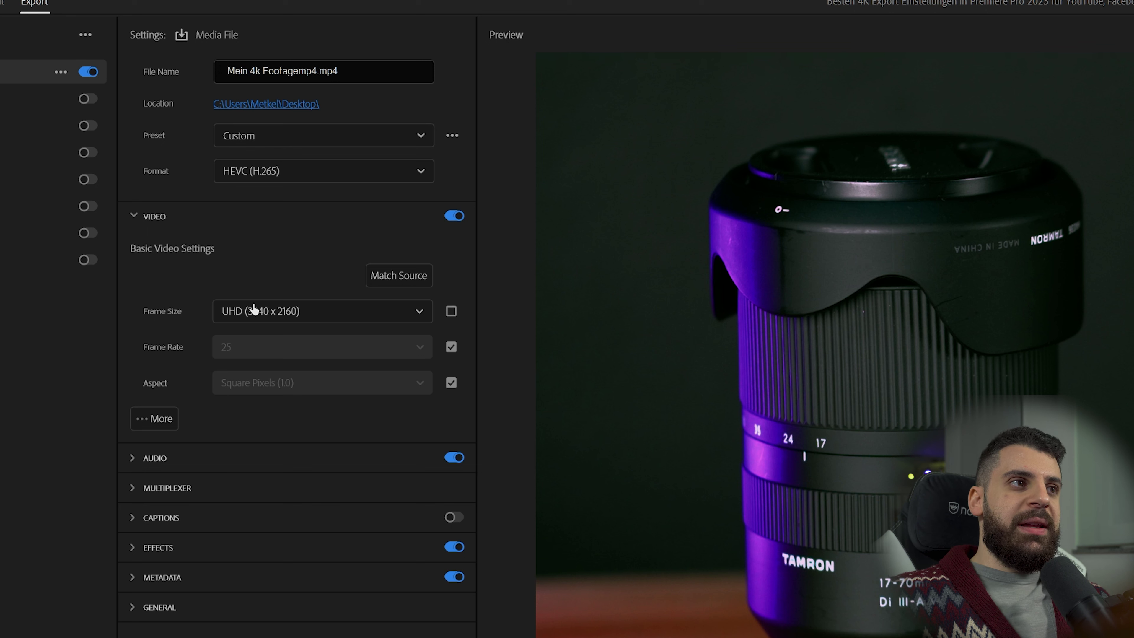
left_click(255, 315)
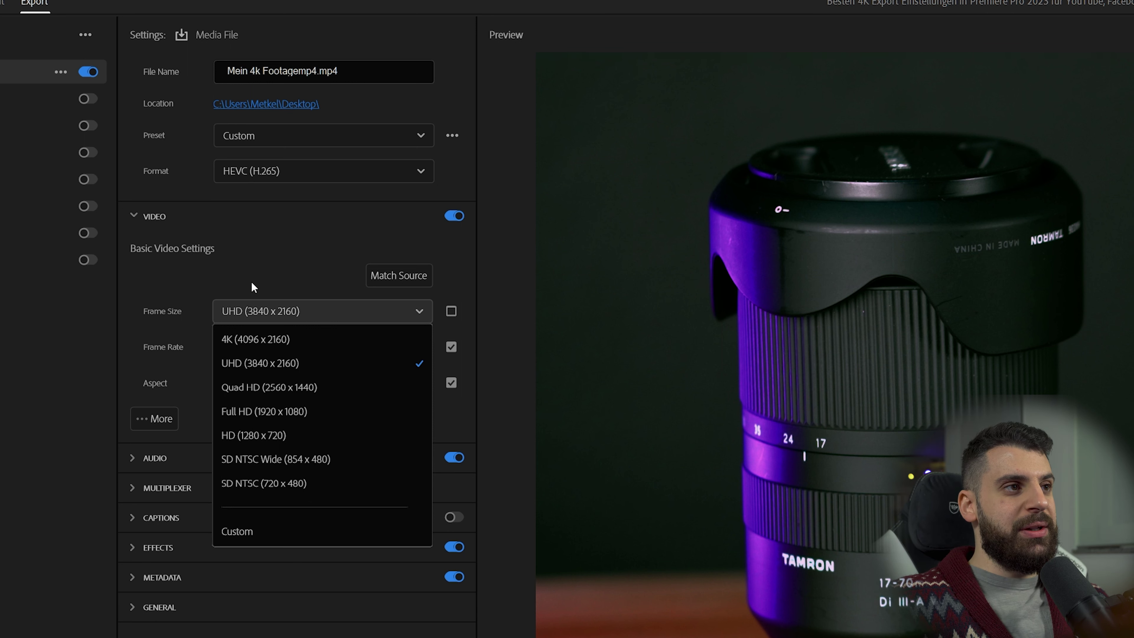
left_click(150, 282)
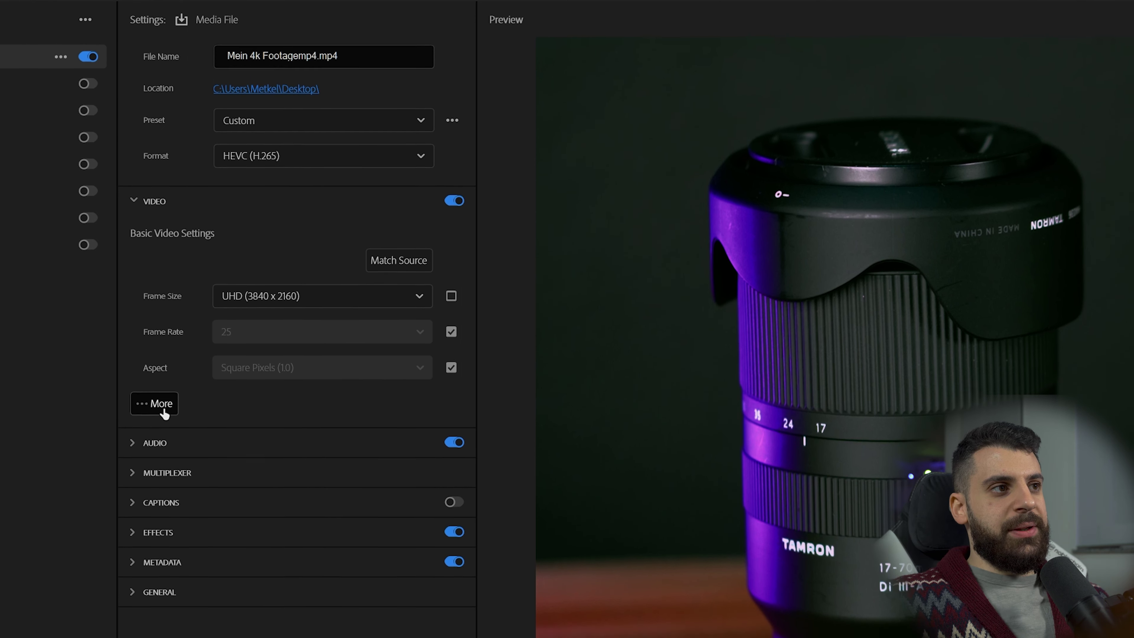
Step: Reveal the extra video options, including maximum depth and render quality, then open the encoding Performance choices
left_click(161, 423)
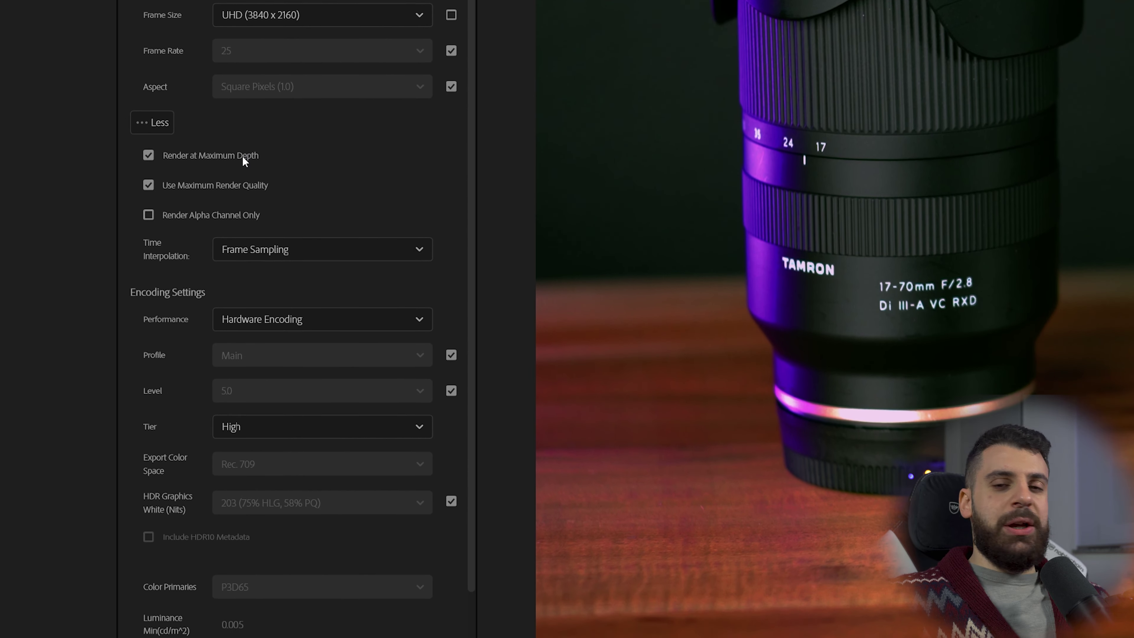
mouse_move(244, 193)
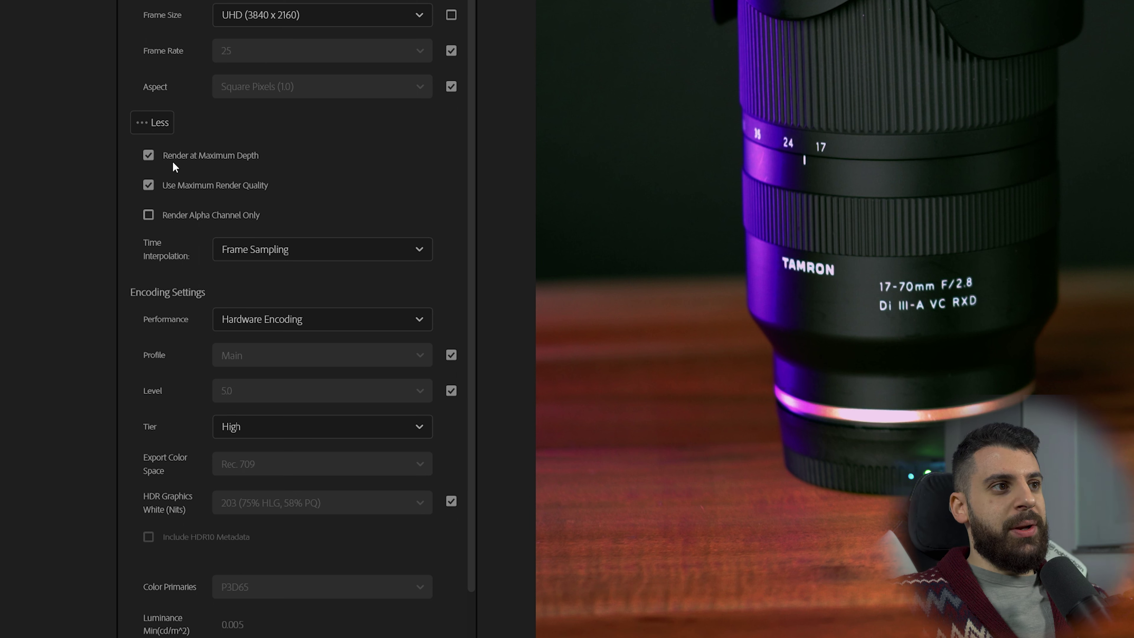
mouse_move(214, 165)
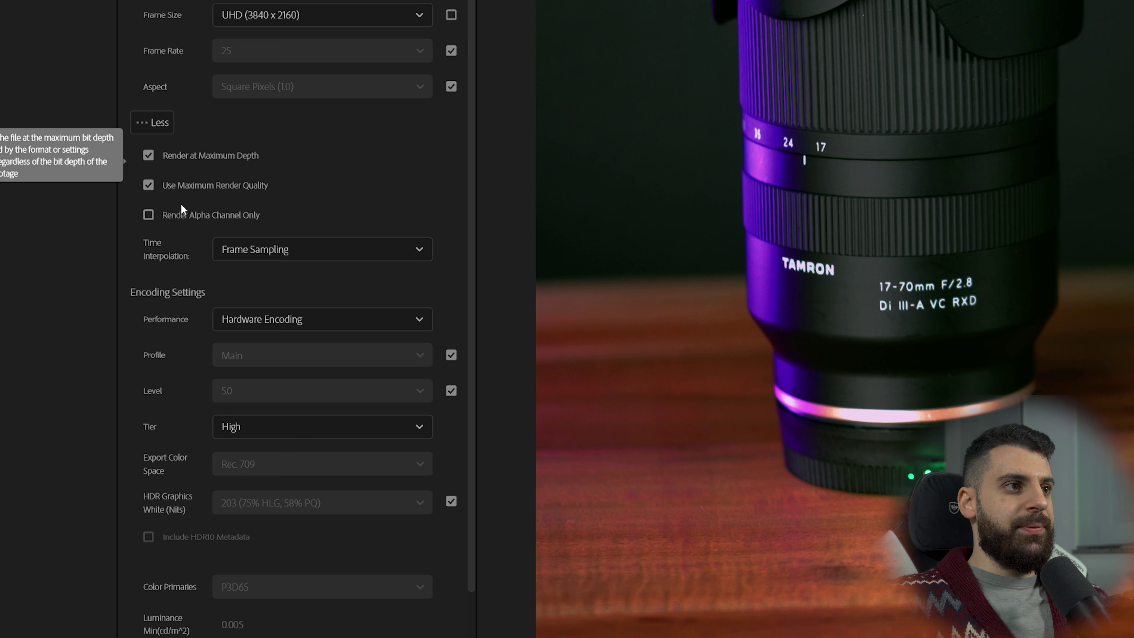
mouse_move(180, 198)
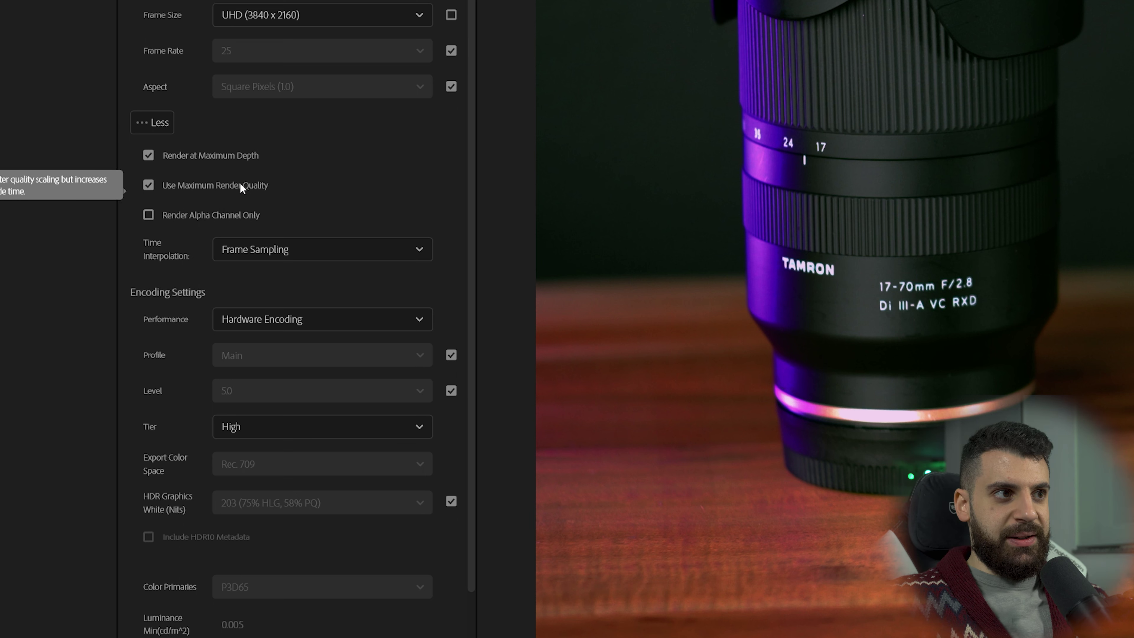
left_click_drag(469, 96, 473, 241)
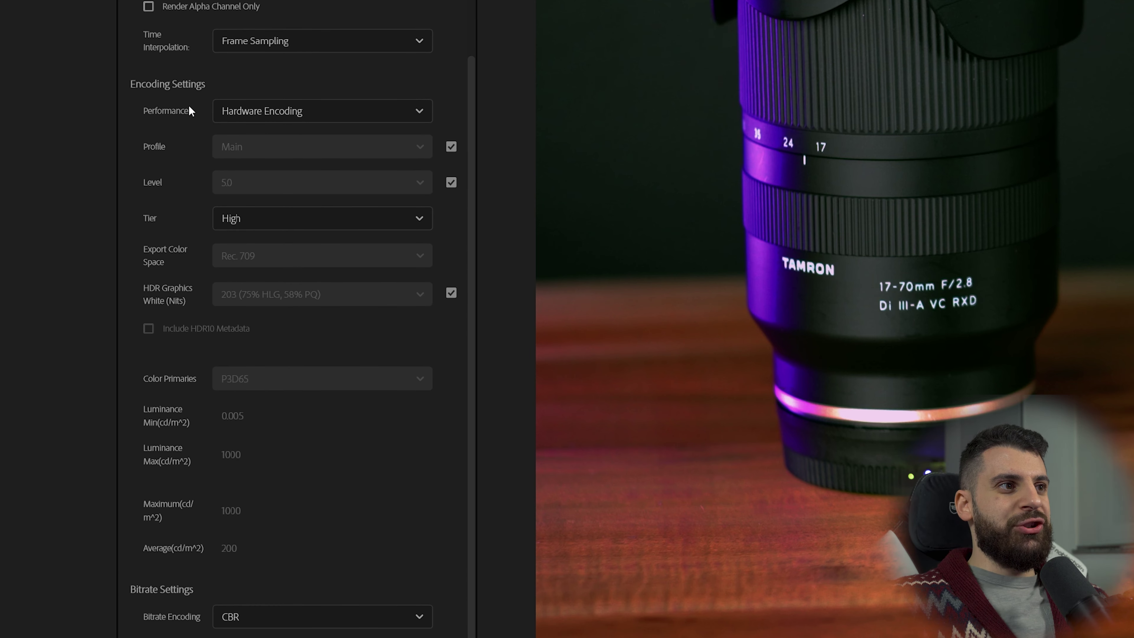
left_click(285, 115)
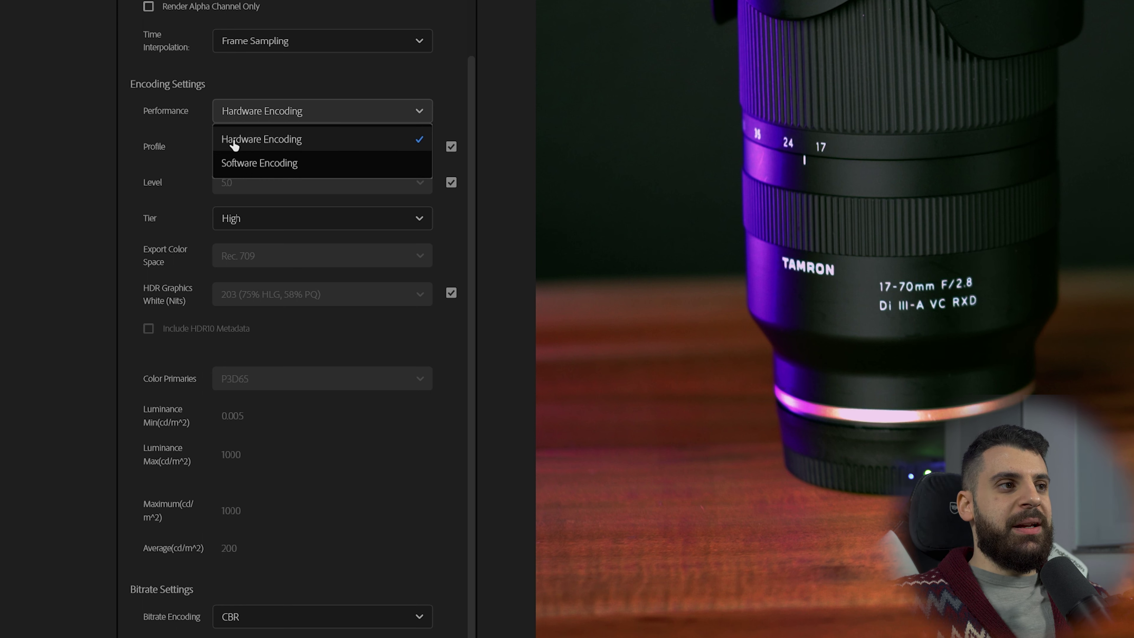
left_click(234, 142)
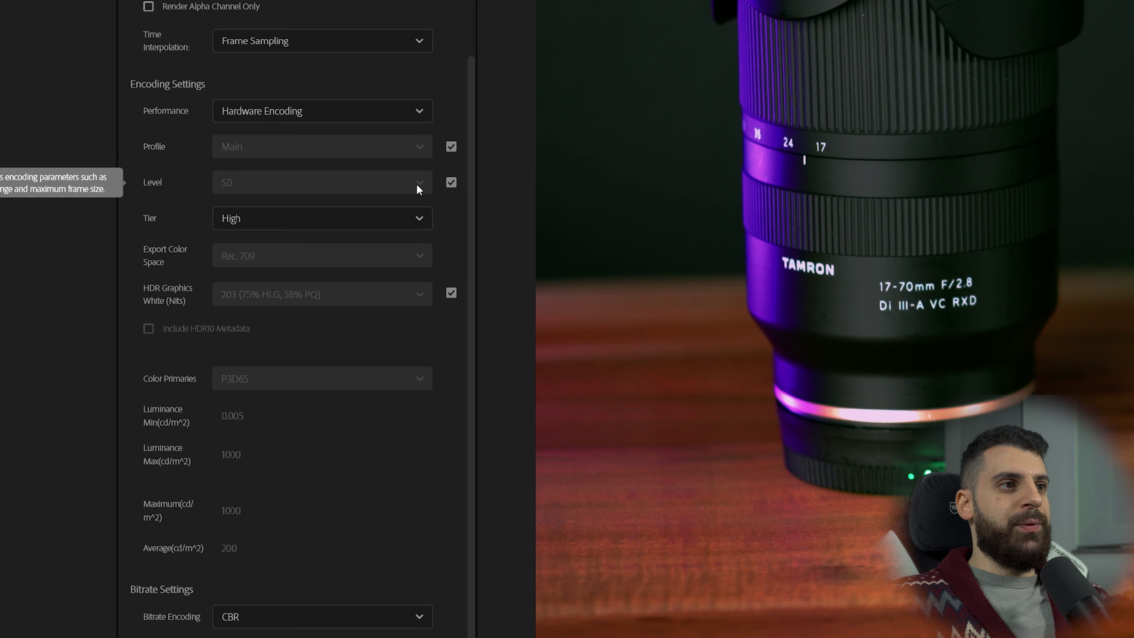
left_click(420, 148)
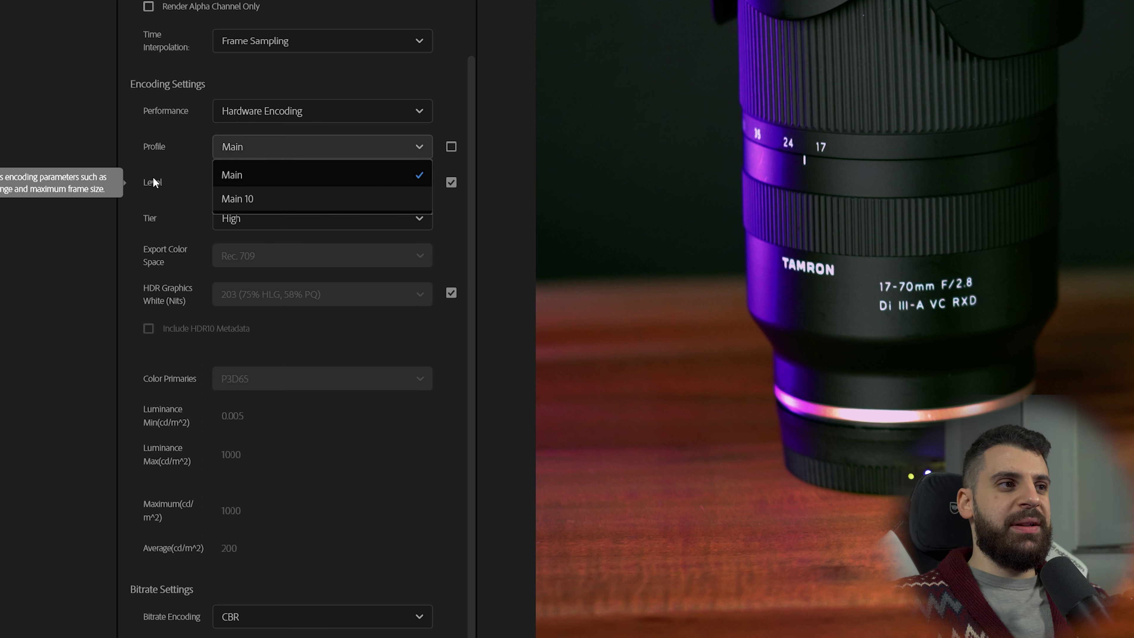
left_click(314, 179)
left_click(451, 147)
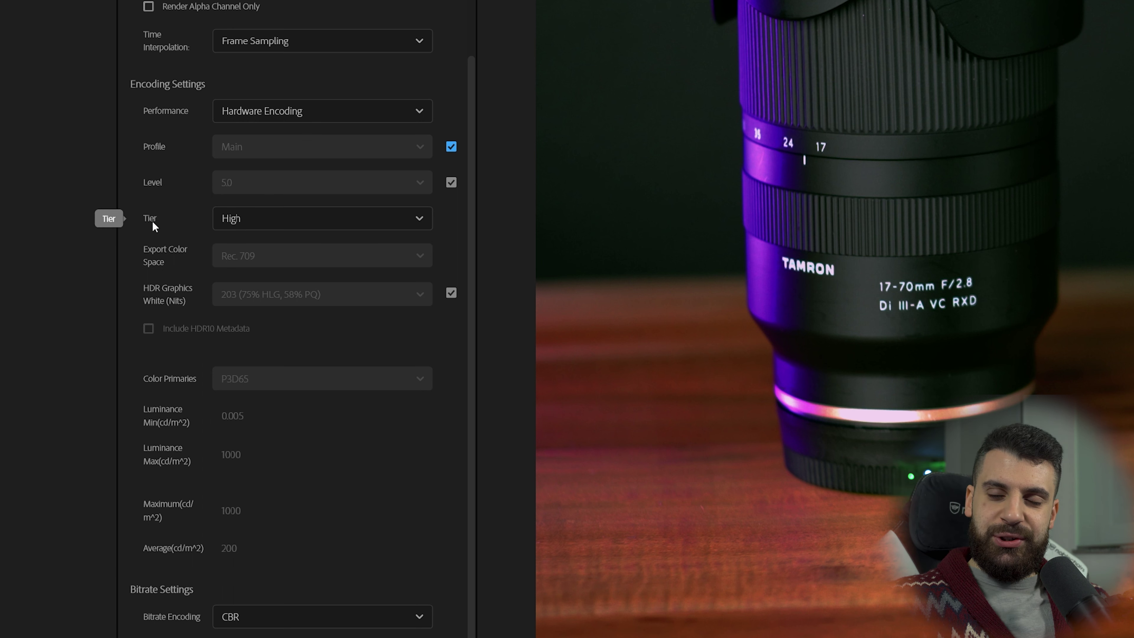
left_click(245, 225)
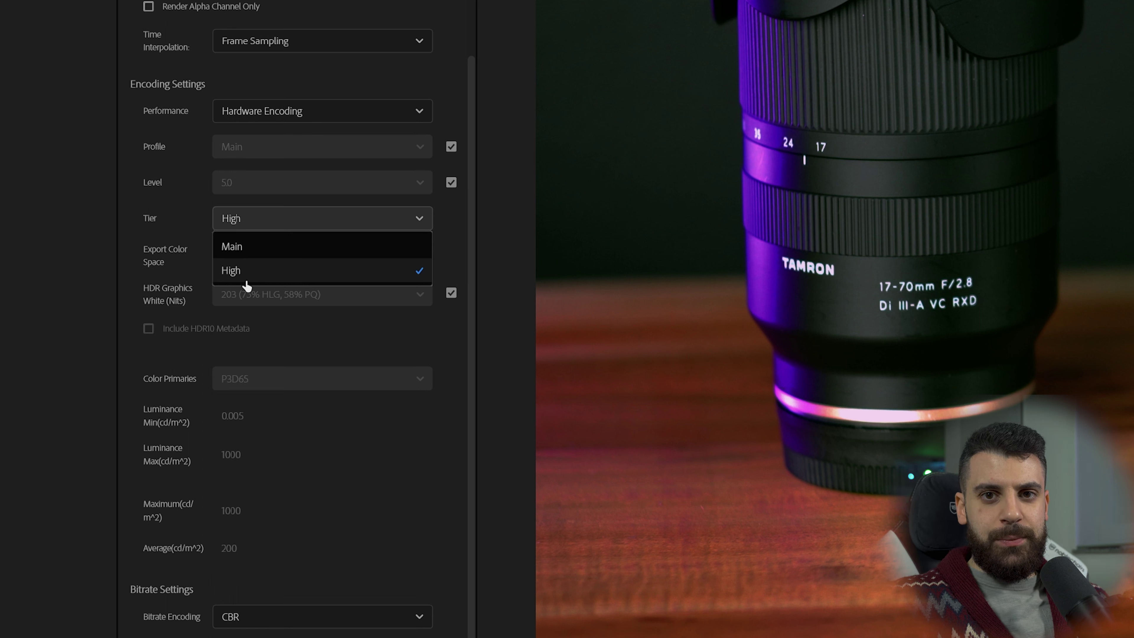
left_click(262, 273)
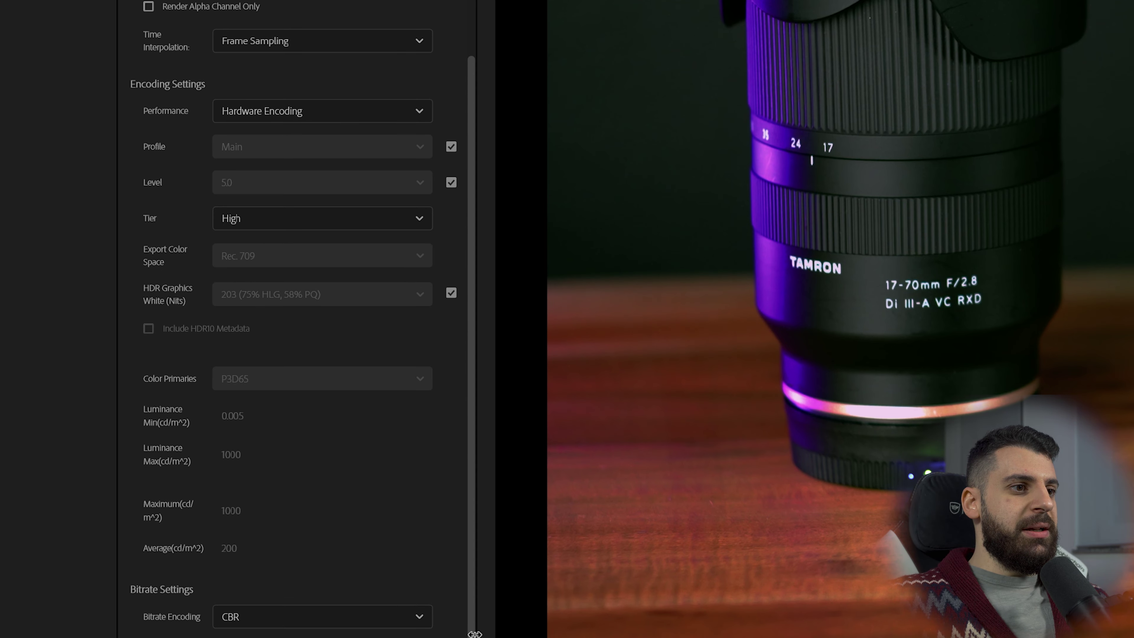
Step: Change Bitrate Encoding from CBR to VBR, 1 pass
scroll(470, 556, "down", 3)
scroll(462, 578, "down", 10)
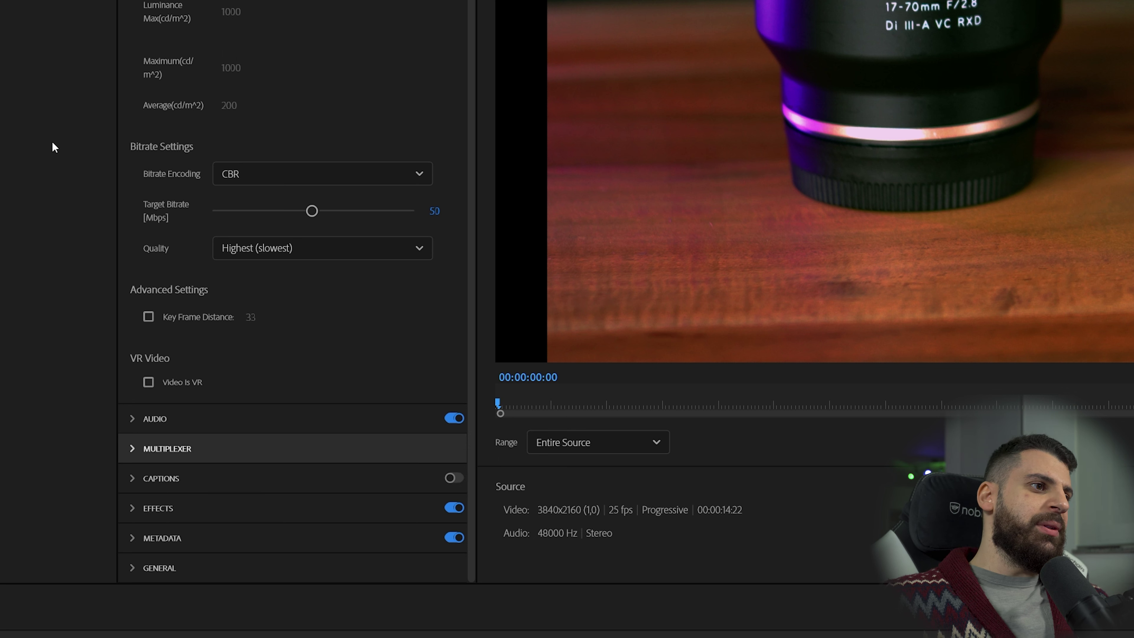
left_click(223, 178)
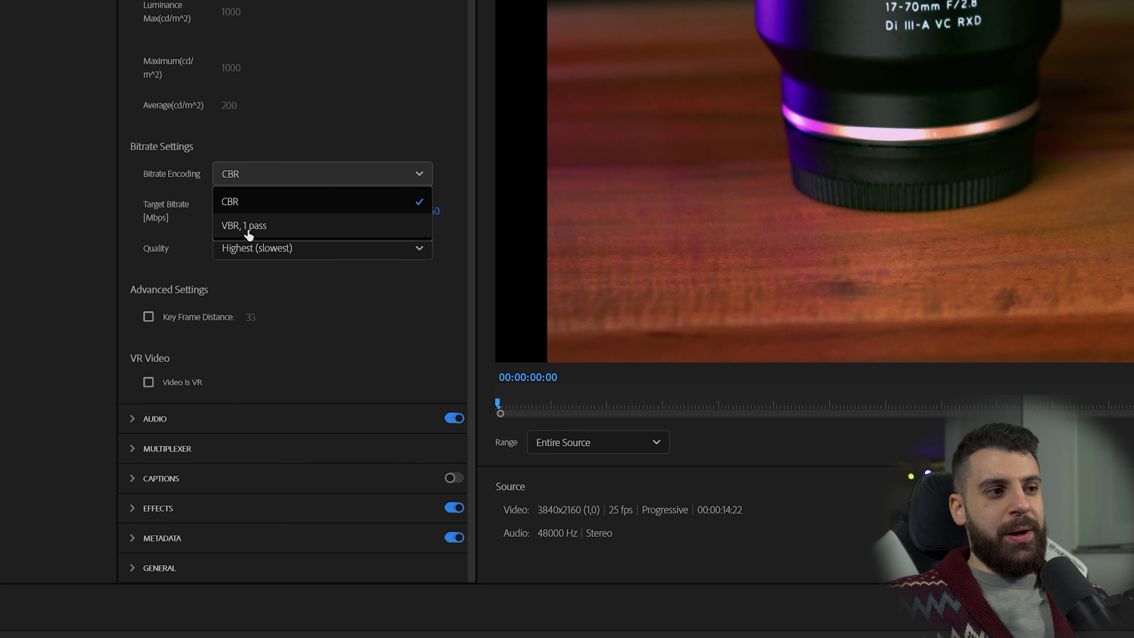
key("Escape")
left_click(229, 184)
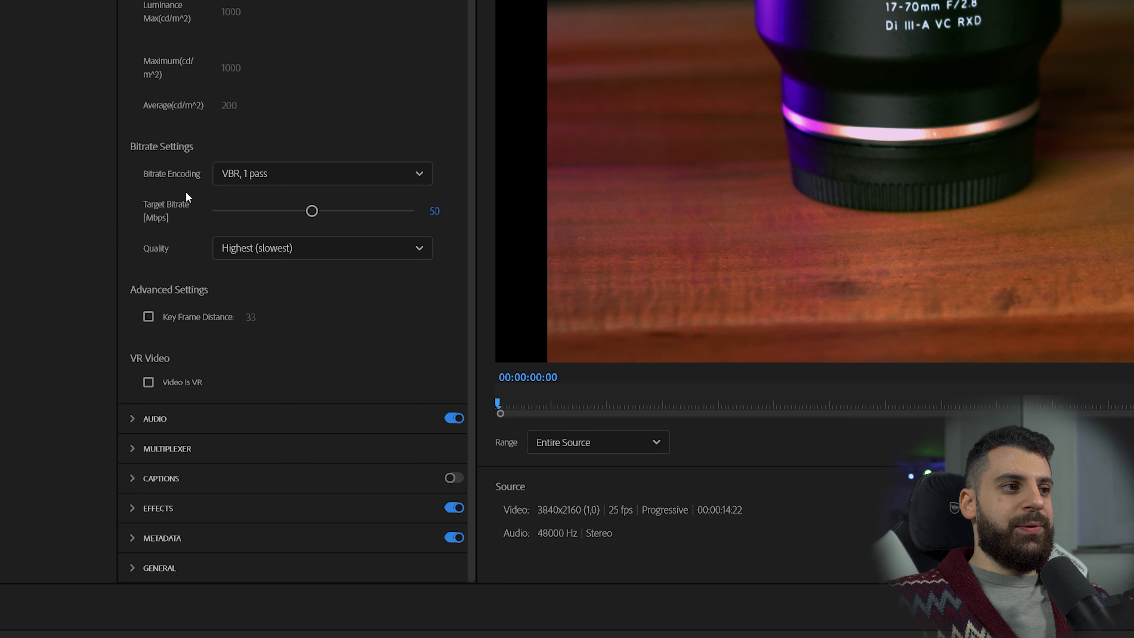
mouse_move(233, 186)
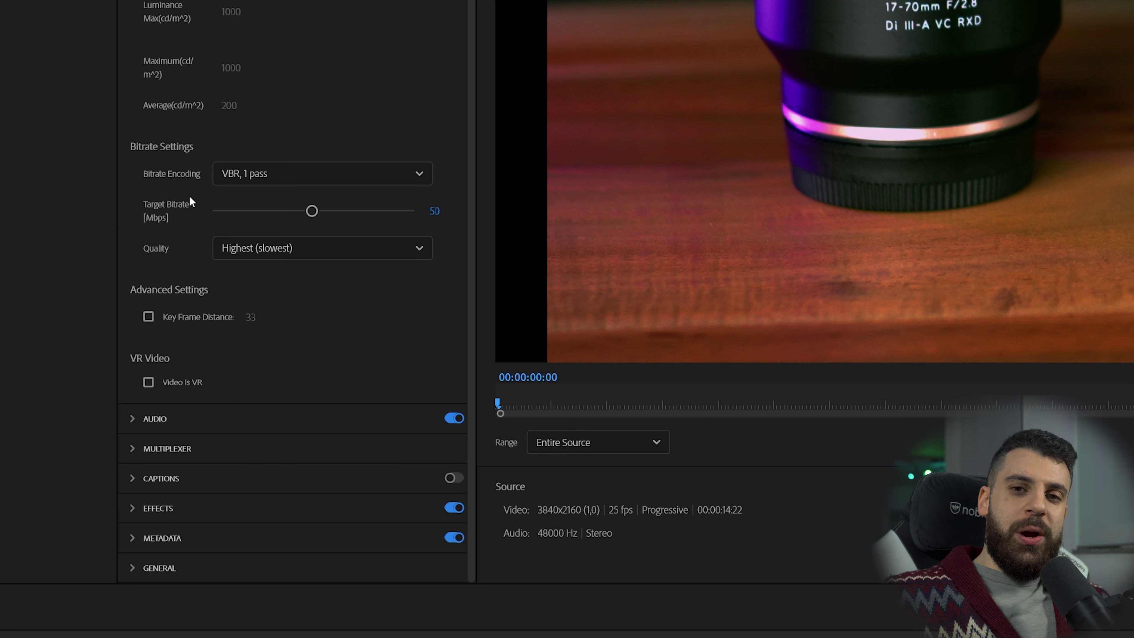
mouse_move(172, 186)
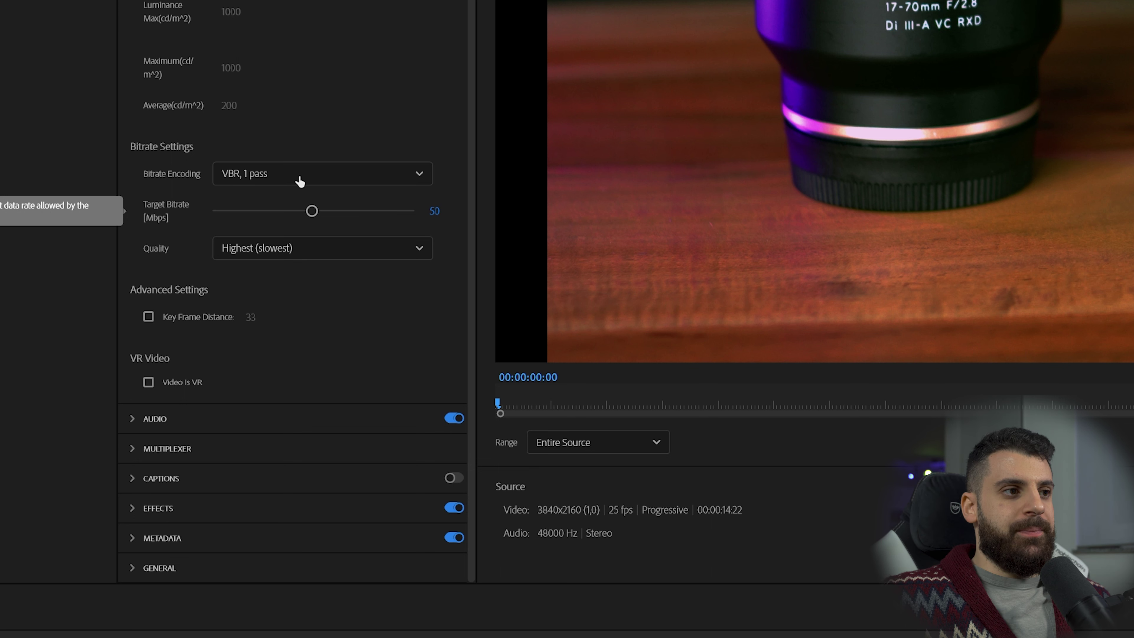
left_click(274, 174)
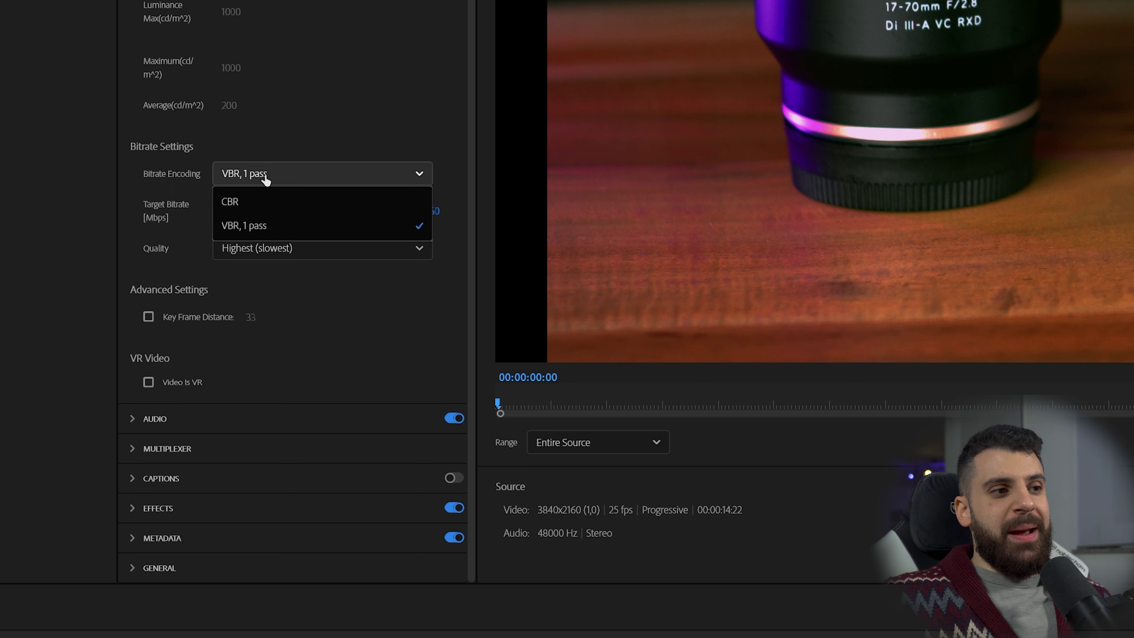
left_click(230, 203)
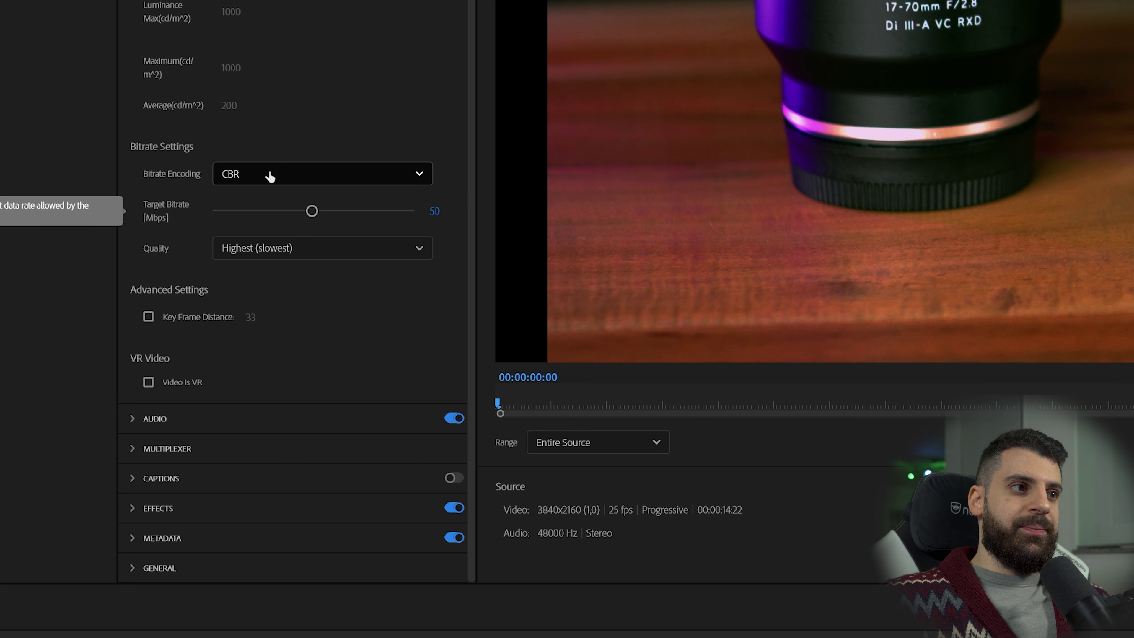
left_click(246, 178)
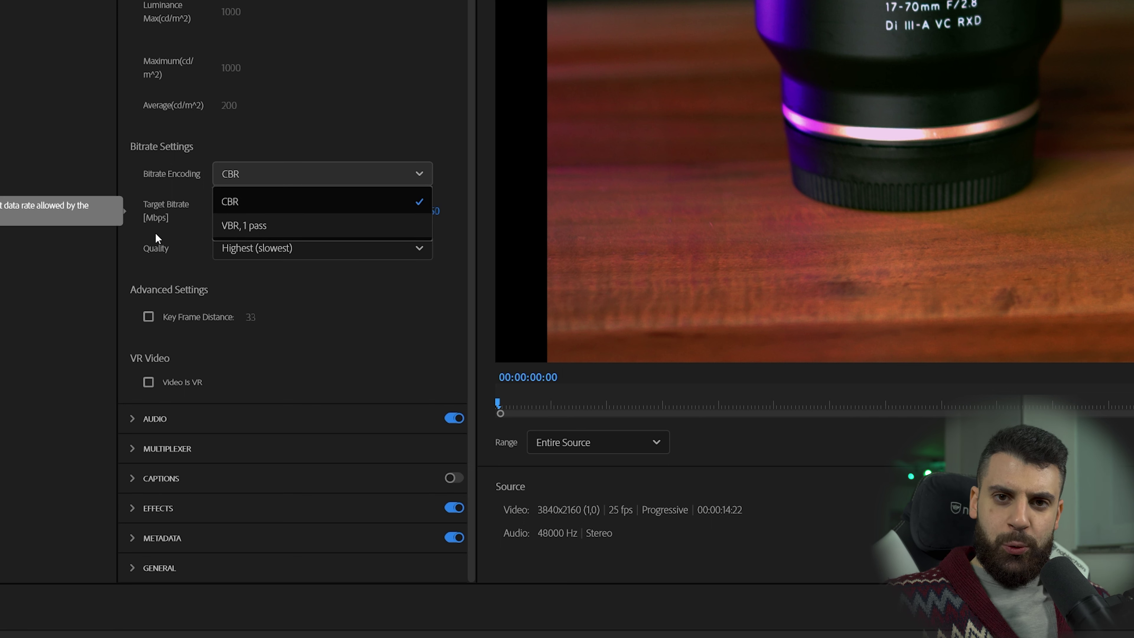
left_click(223, 225)
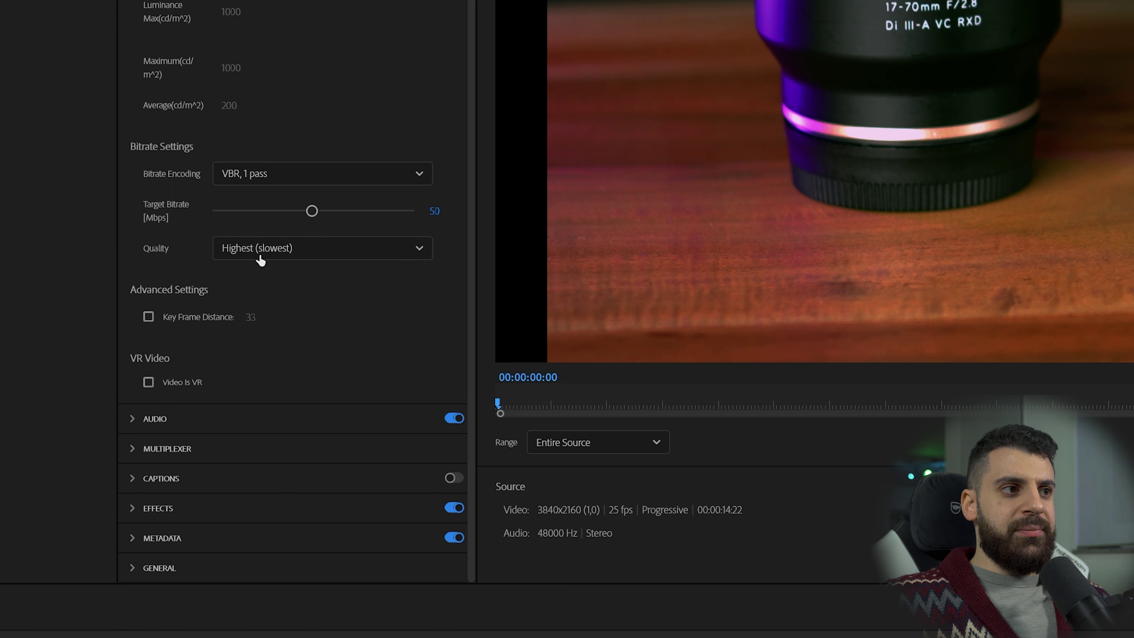
Step: Enter an 80 Mbps target bitrate and switch Bitrate Encoding to CBR
left_click(431, 211)
type("80")
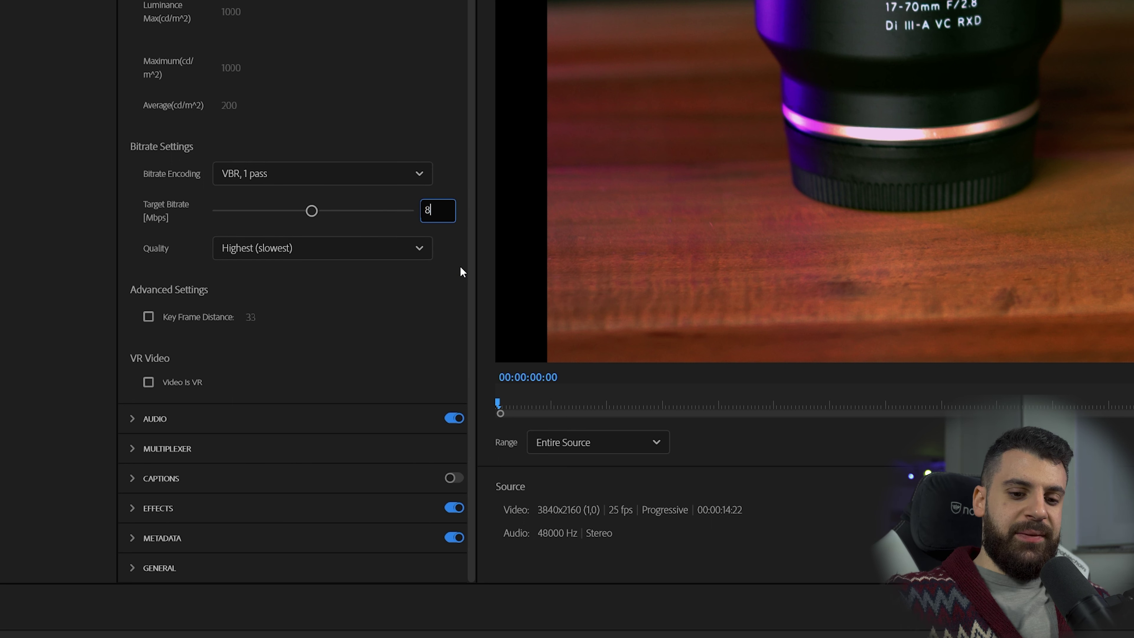
key("Return")
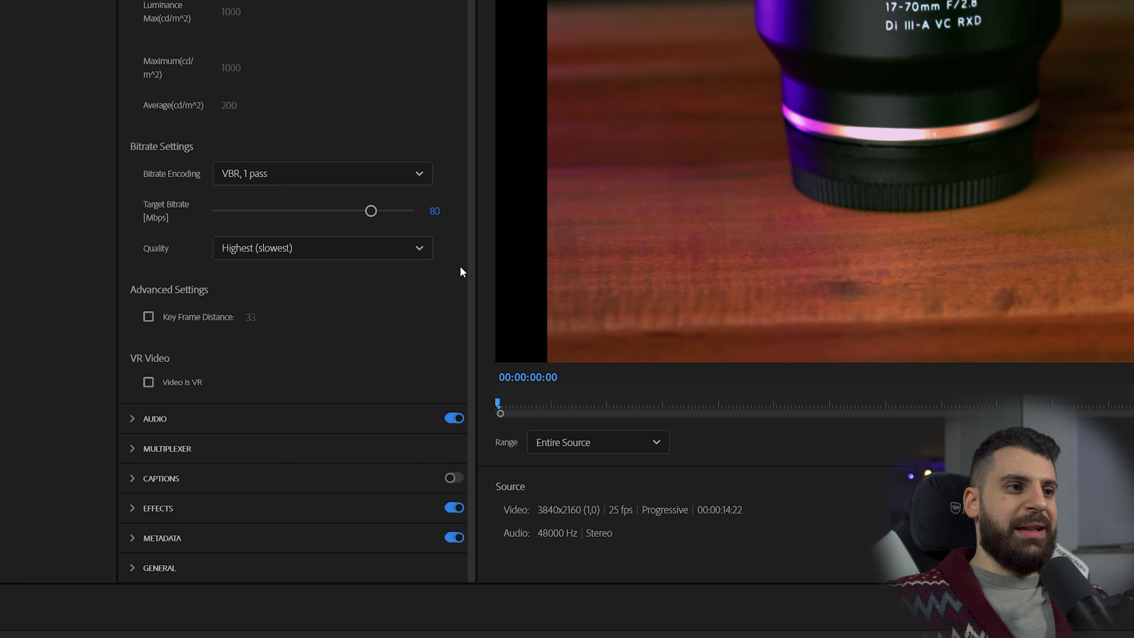
left_click(293, 179)
left_click(249, 210)
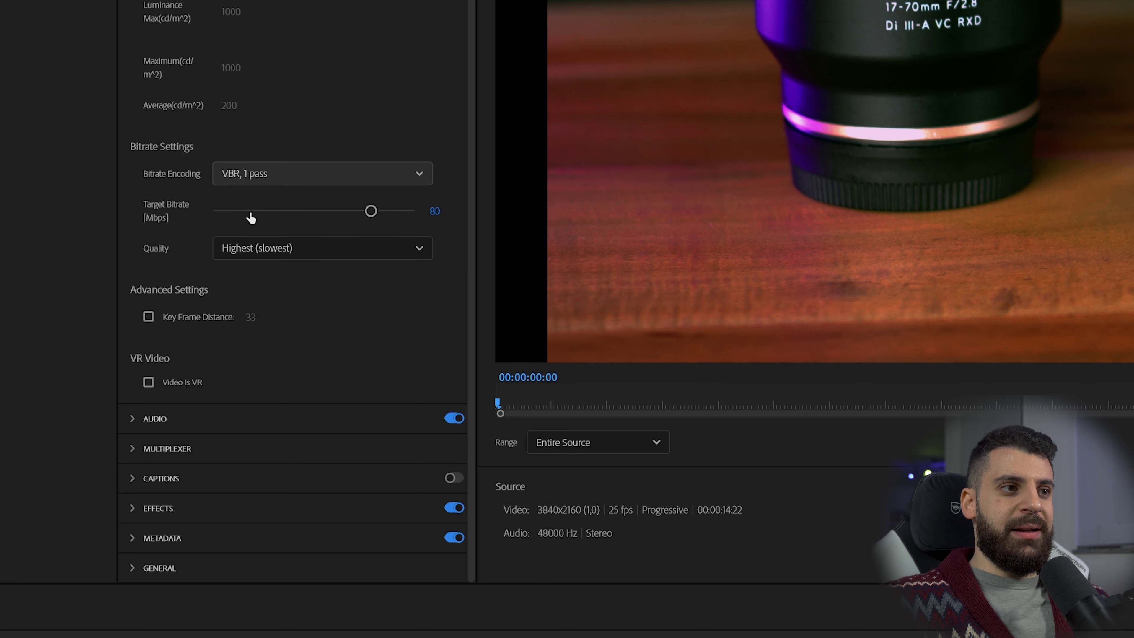
Step: Lower the target bitrate to 50 Mbps and keep Quality at Highest (slowest)
left_click(434, 211)
type("50")
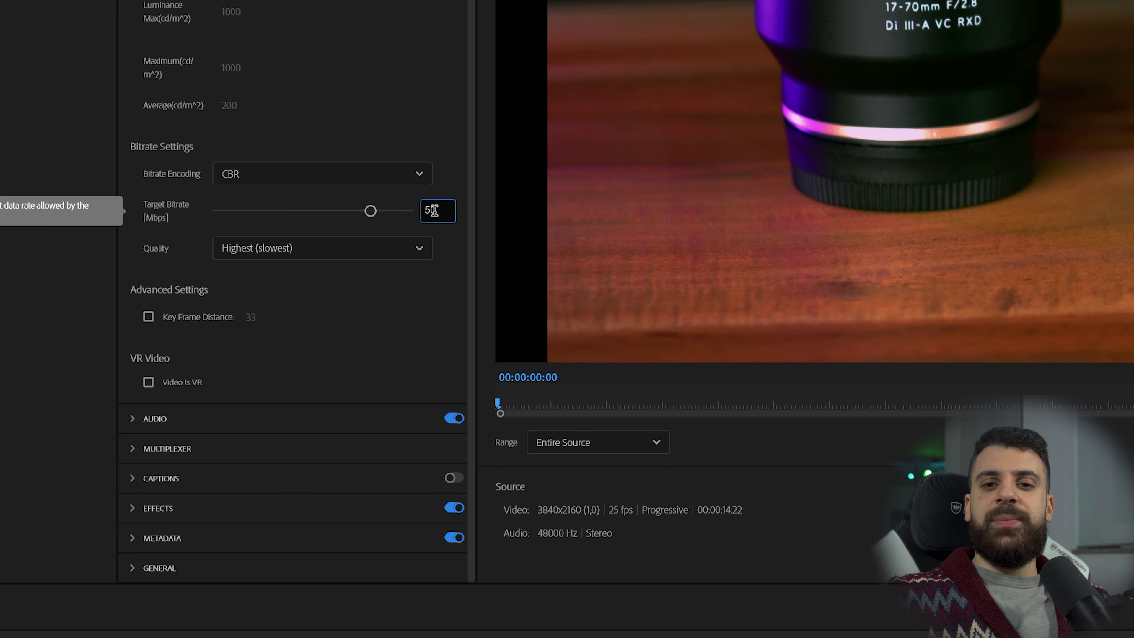
key("Return")
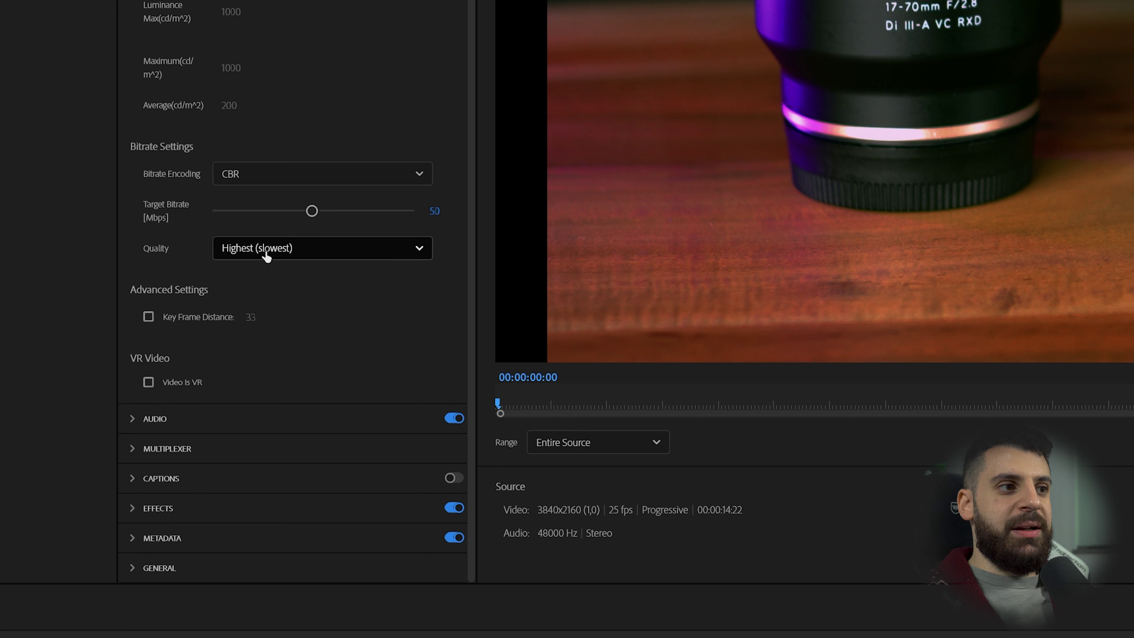
left_click(267, 256)
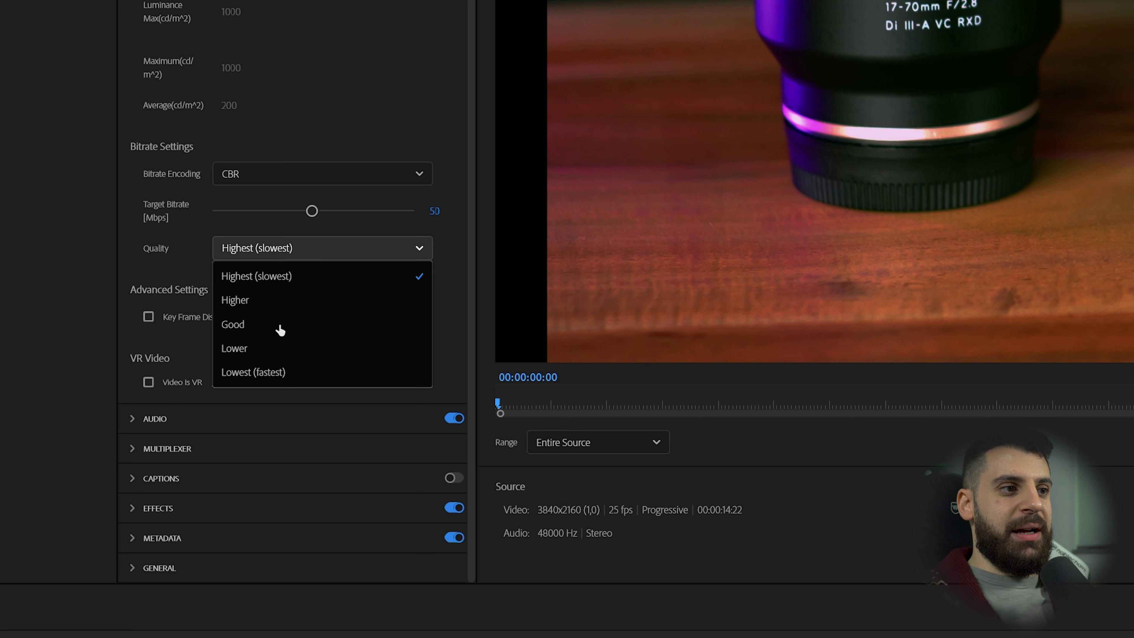
left_click(326, 286)
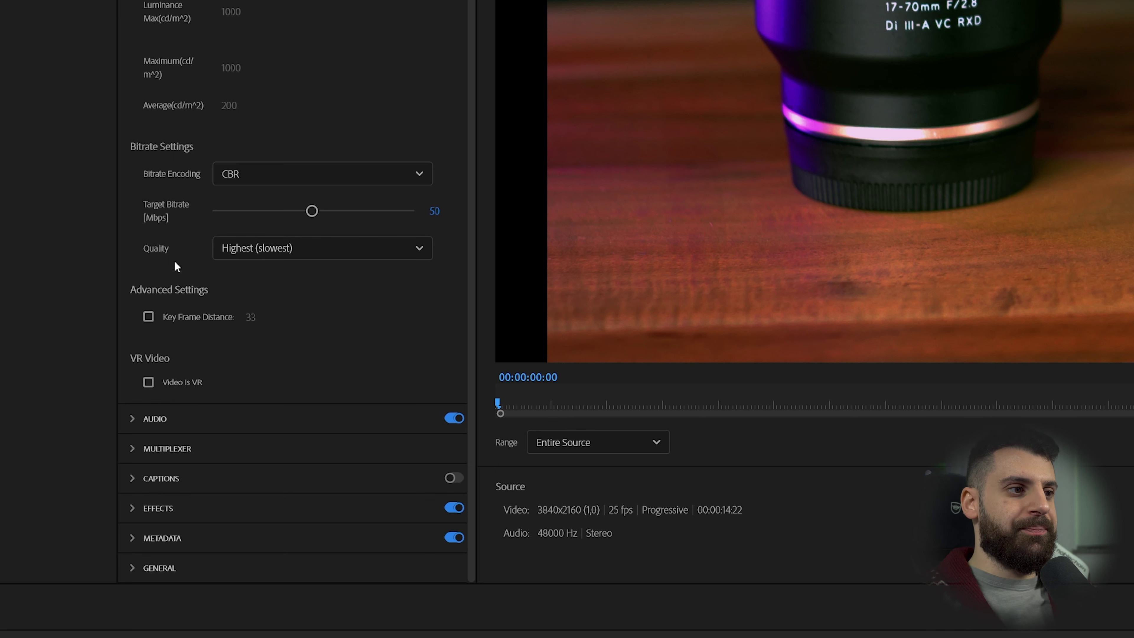
mouse_move(148, 253)
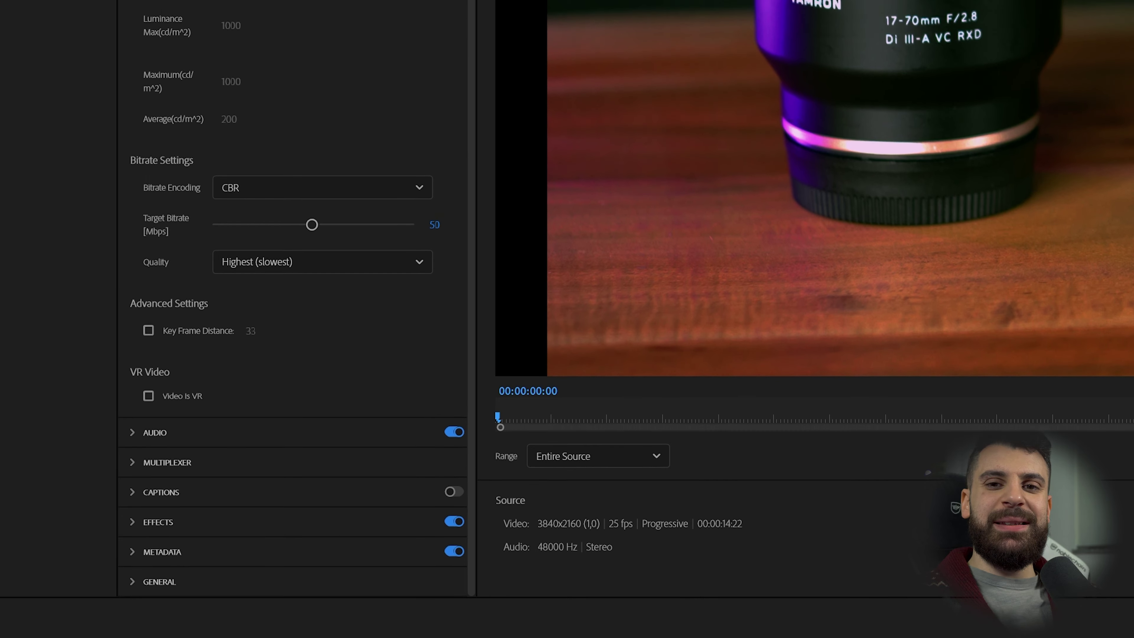